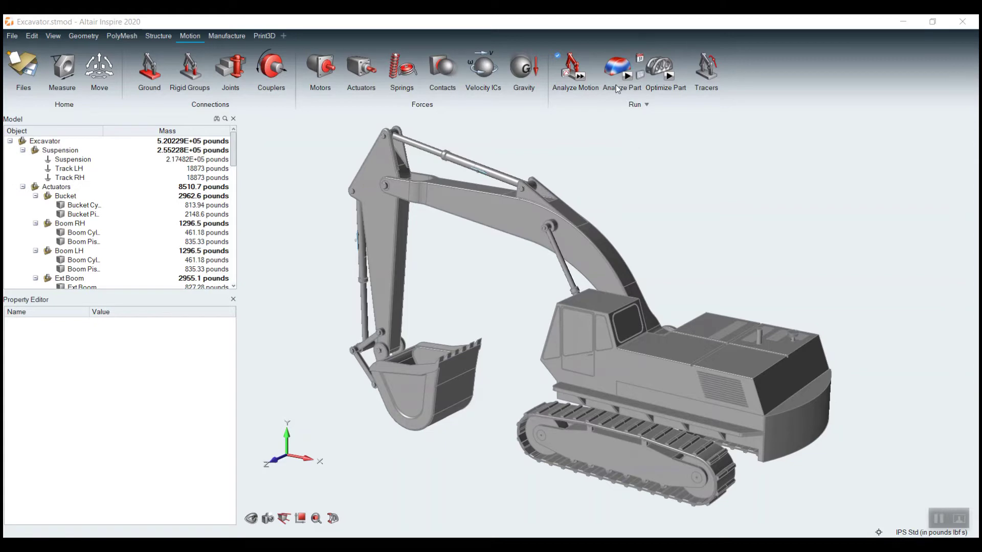
Step: Play and pause the excavator motion animation, then exit the motion results view
click(573, 59)
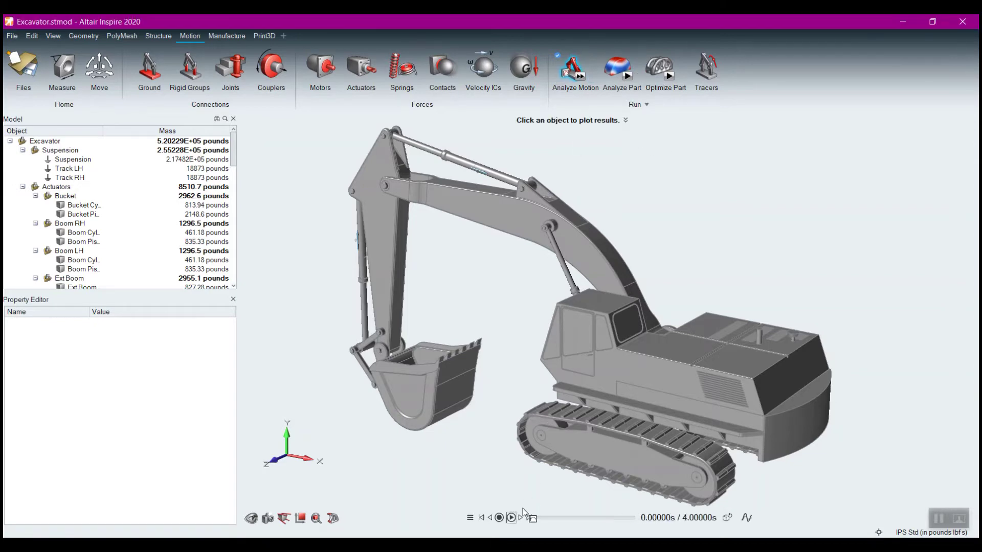
click(511, 518)
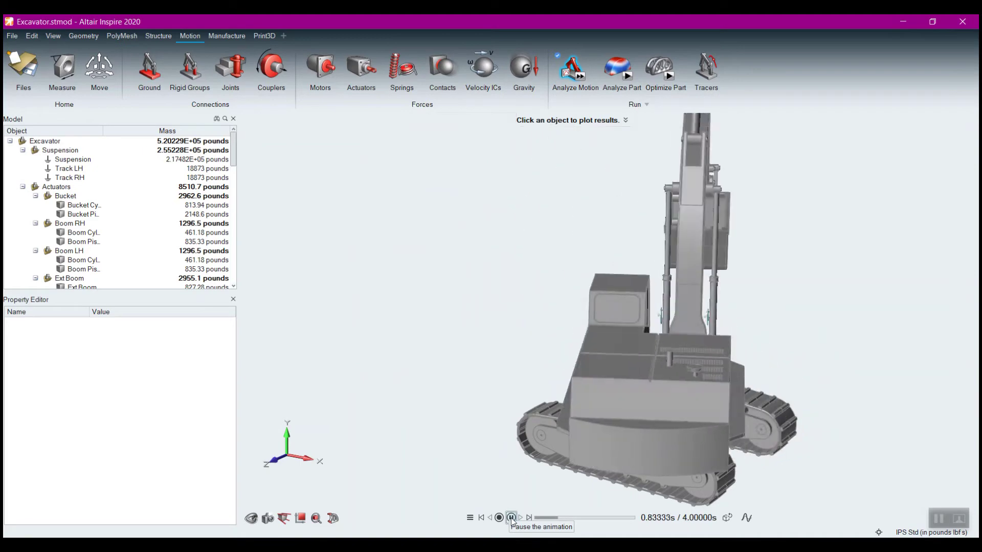
click(511, 518)
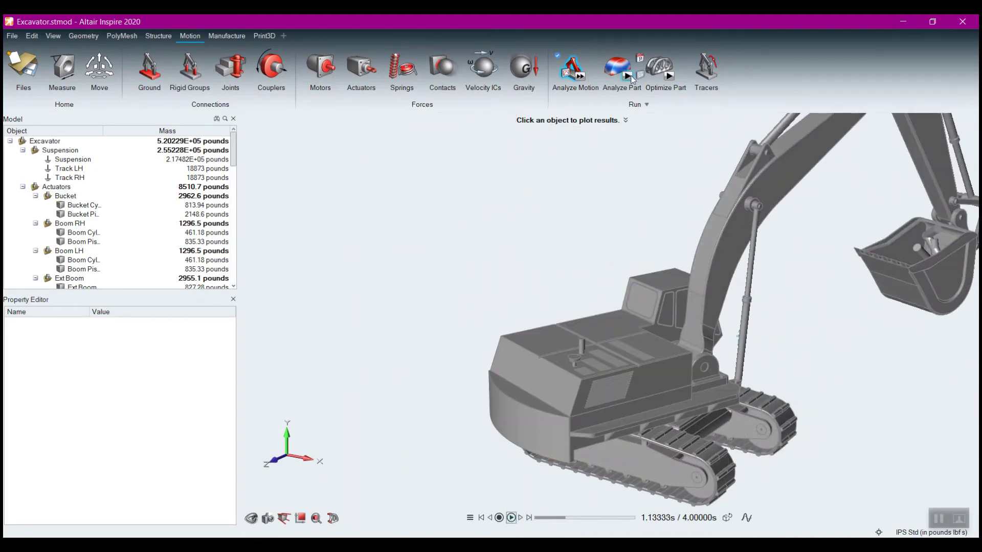
key(Escape)
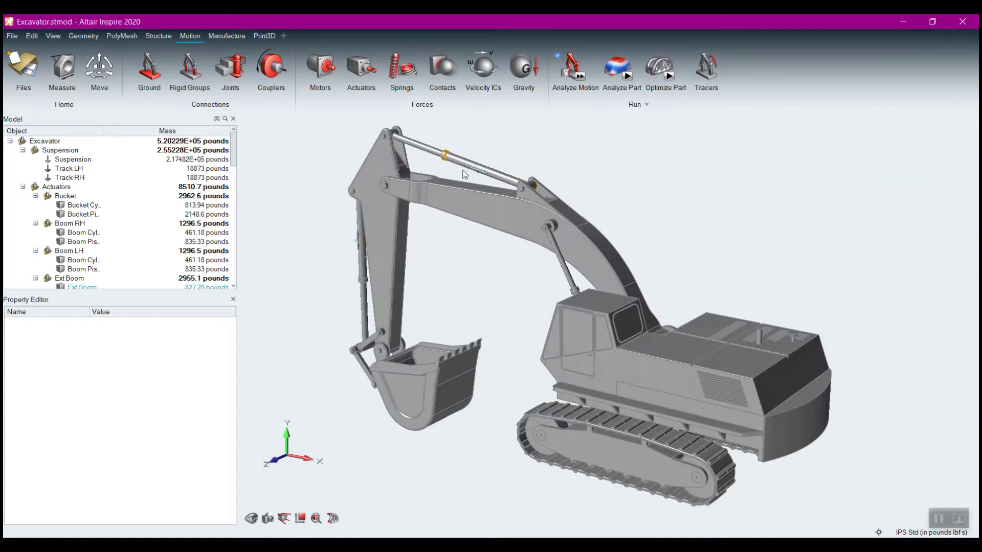
Step: Pick the Ext Boom for part analysis and move the Run Part Analysis dialog aside
click(628, 76)
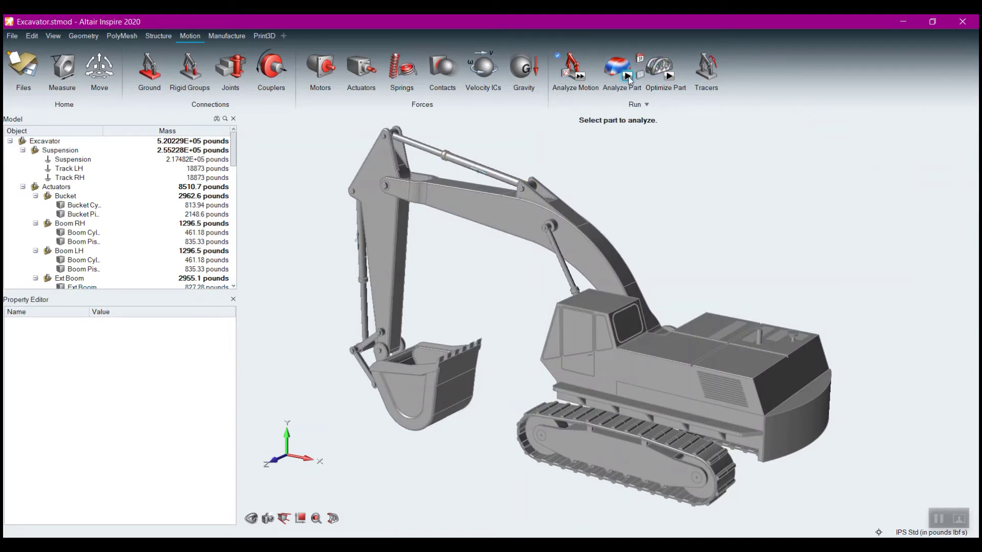
click(386, 237)
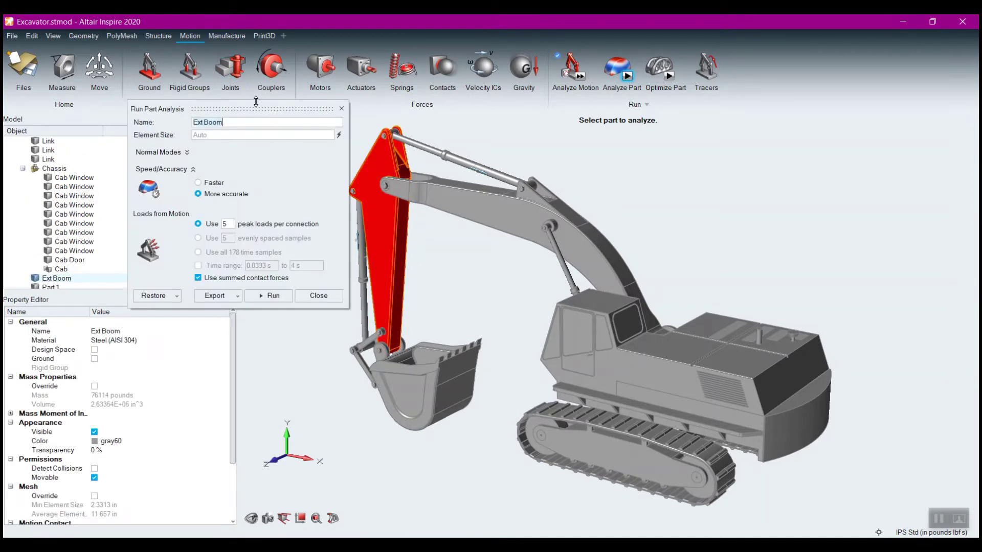
drag(256, 107, 702, 93)
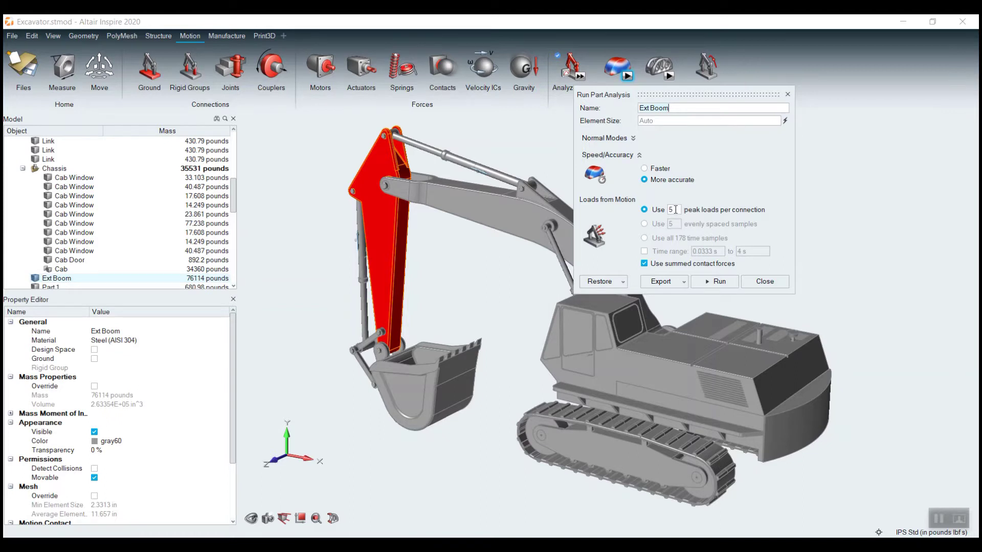
Step: Compare the Loads from Motion options, ending on 'Use all 178 time samples'
click(644, 225)
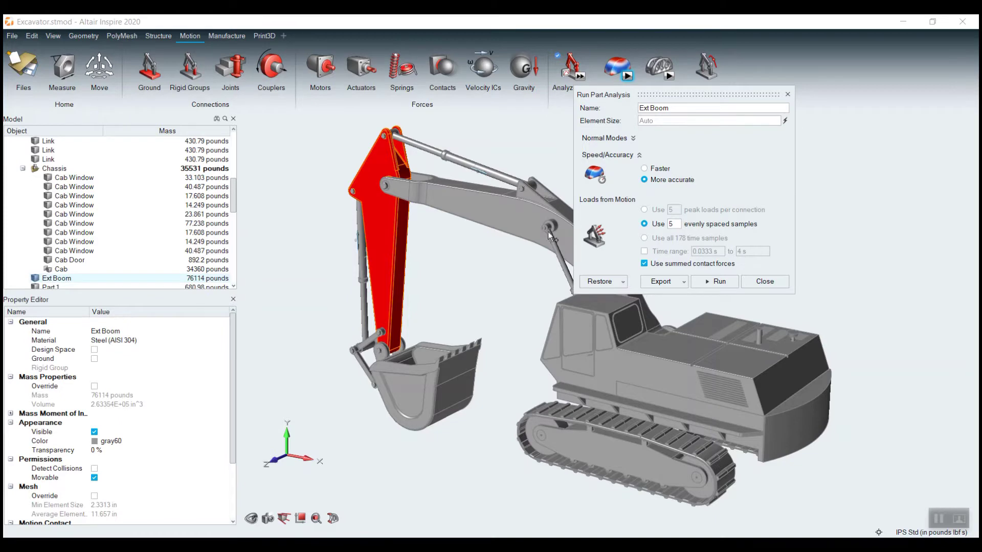
click(650, 238)
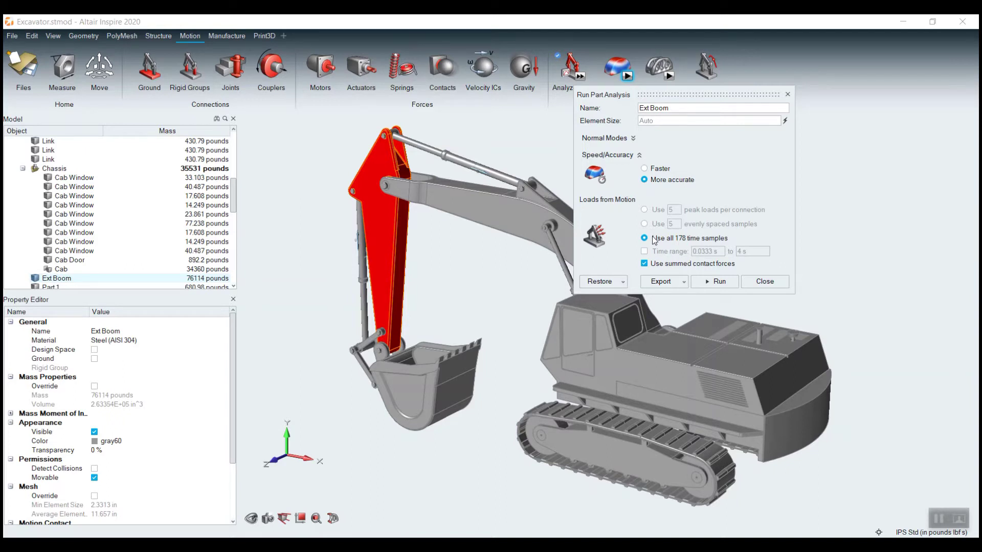
click(644, 210)
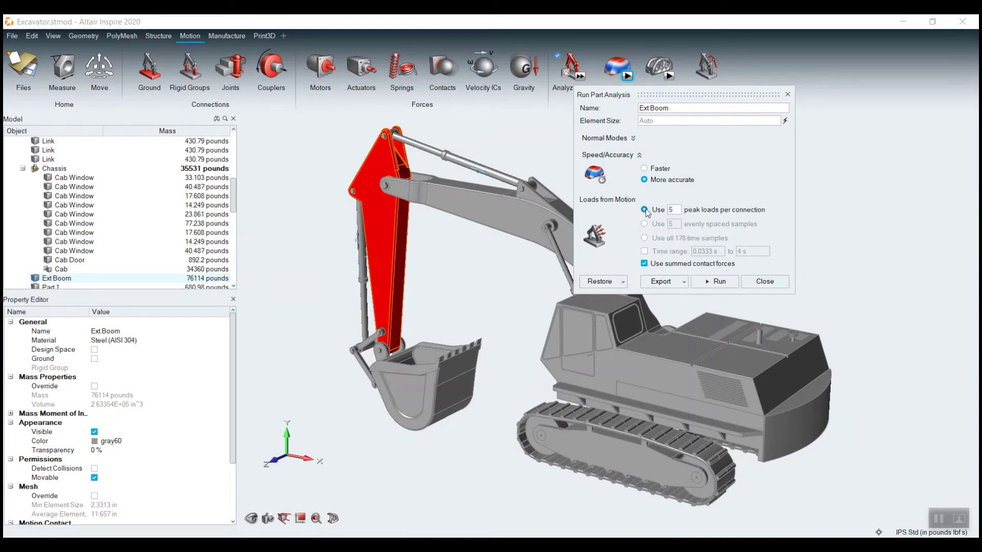
click(644, 238)
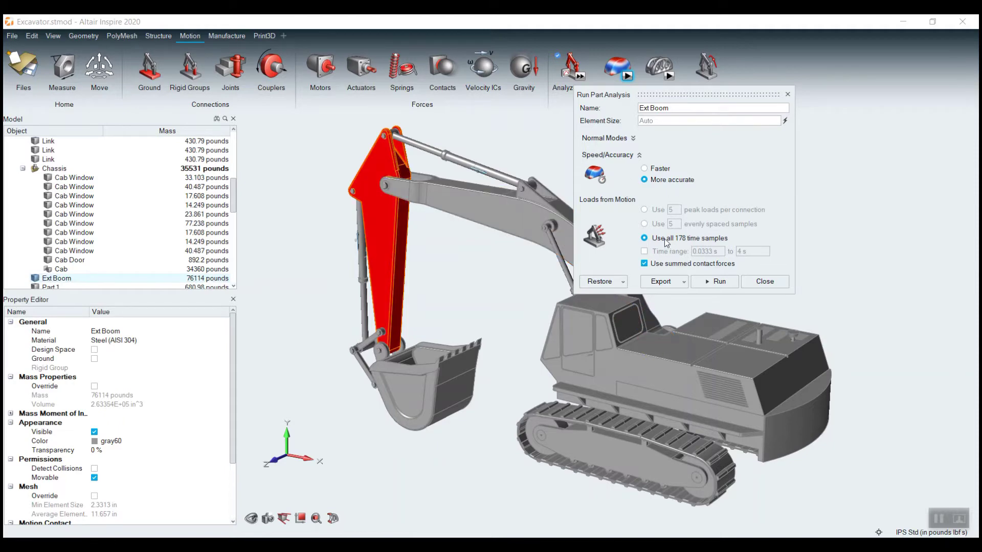
Step: Run the Ext Boom analysis and open its displacement results, peaking at 1.078e-01 in
click(713, 281)
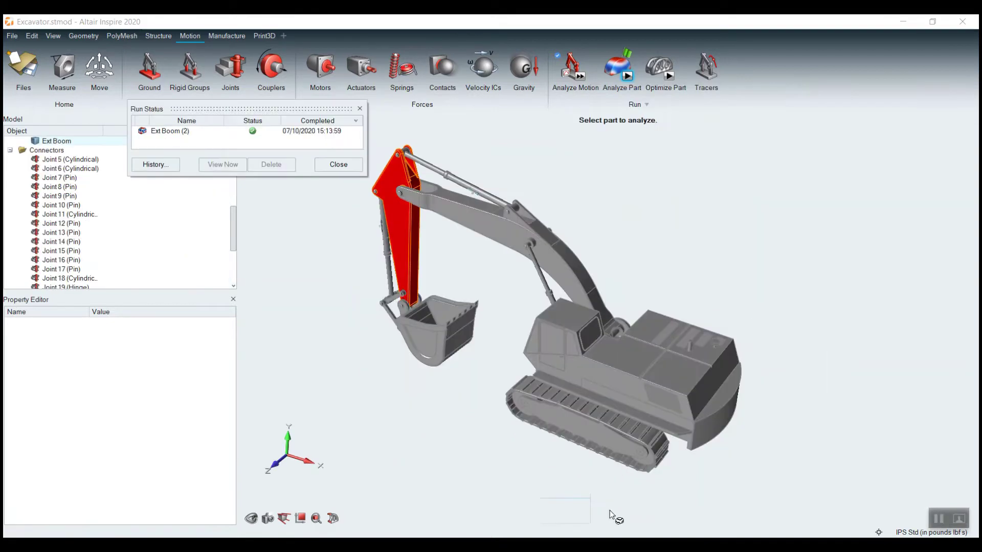
click(627, 55)
click(626, 54)
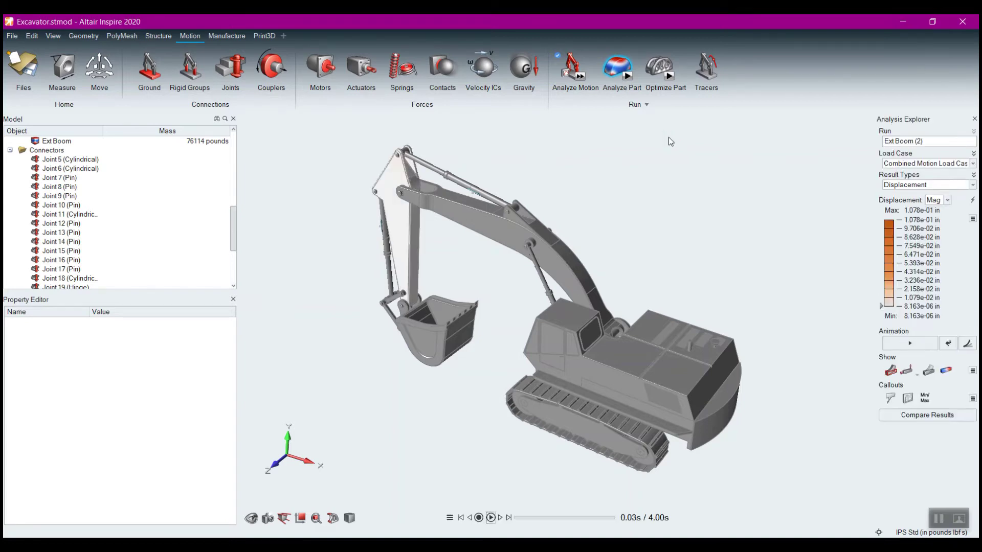
Step: Switch the result type to von Mises Stress, ranging 4.511e-01 to 3.911e+04 lbf/in2
click(919, 187)
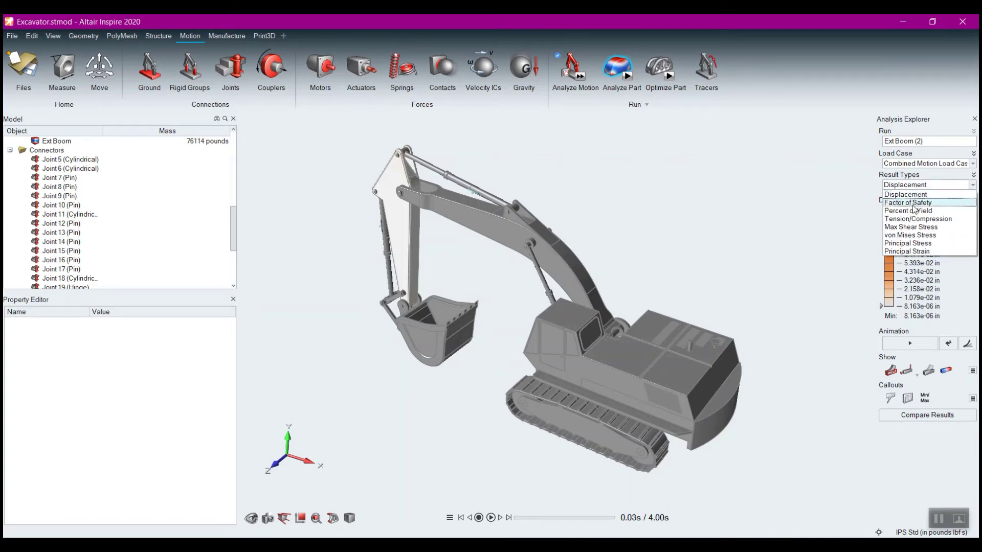
click(912, 234)
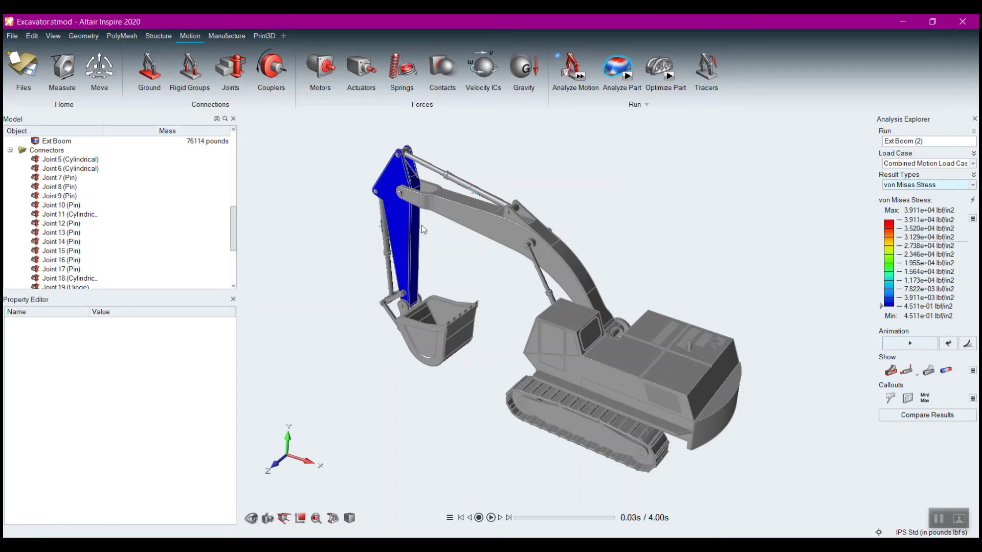
Step: Animate the Ext Boom stress contour through the 4-second motion, then close the results
click(913, 343)
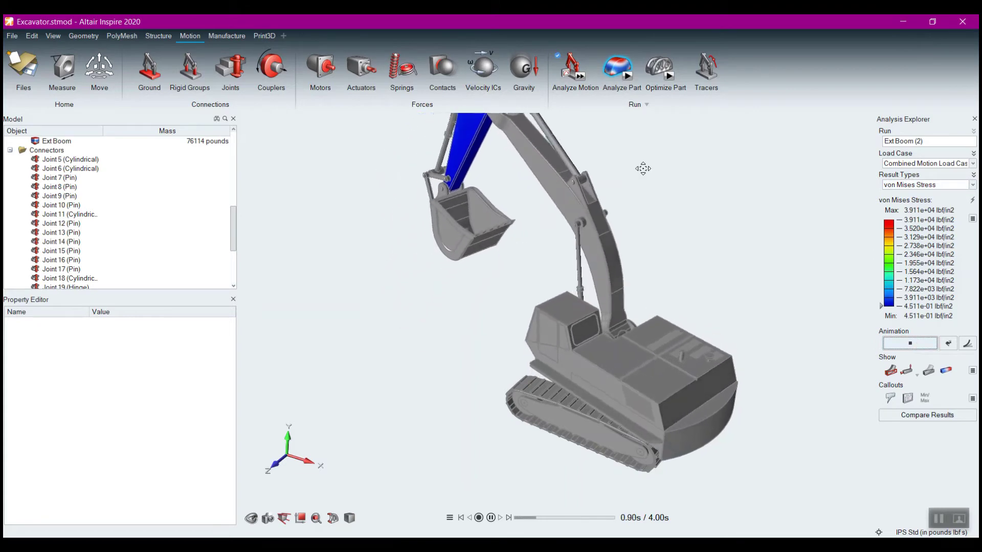
middle_drag(592, 135, 642, 263)
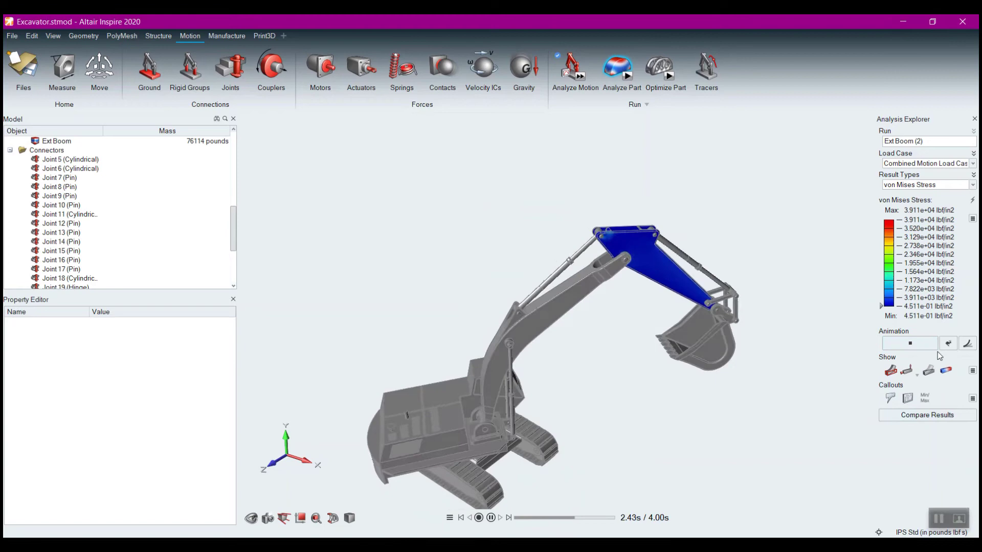
click(625, 77)
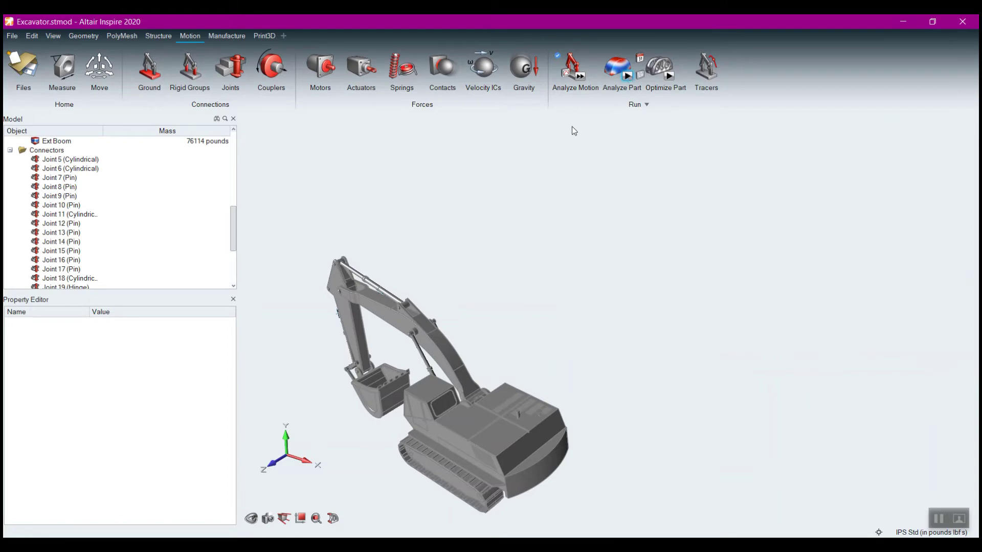
Step: Run a new Ext Boom analysis using 5 peak loads per connection
click(349, 326)
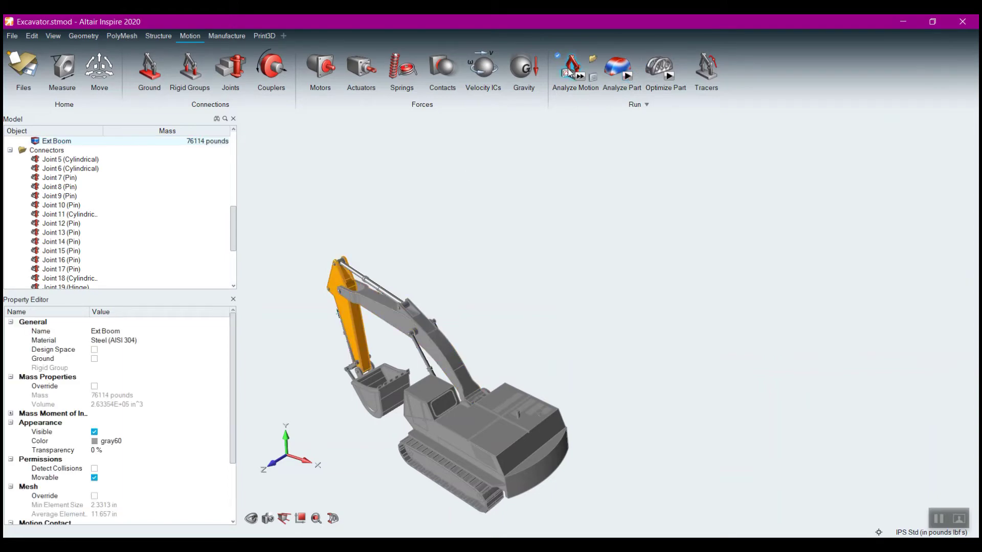
click(627, 77)
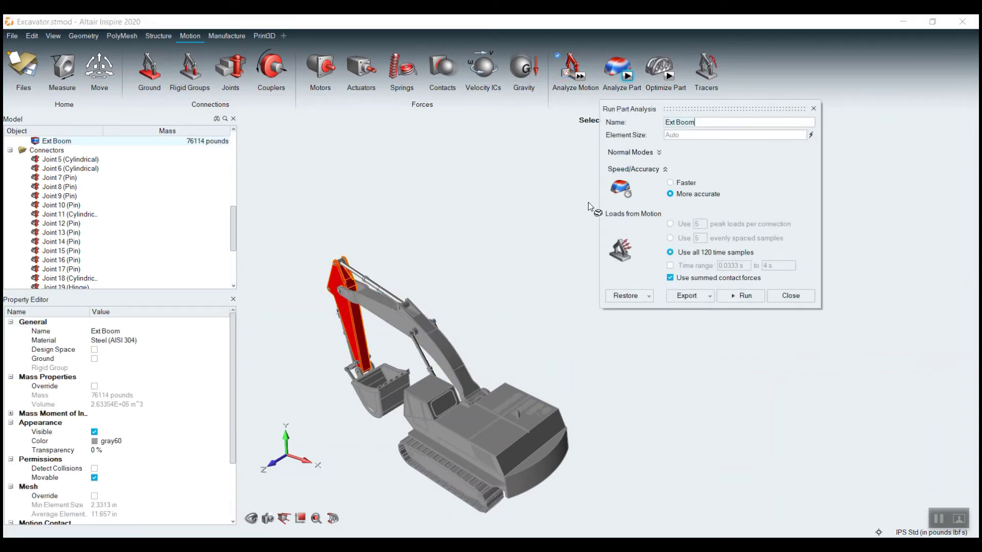
click(669, 224)
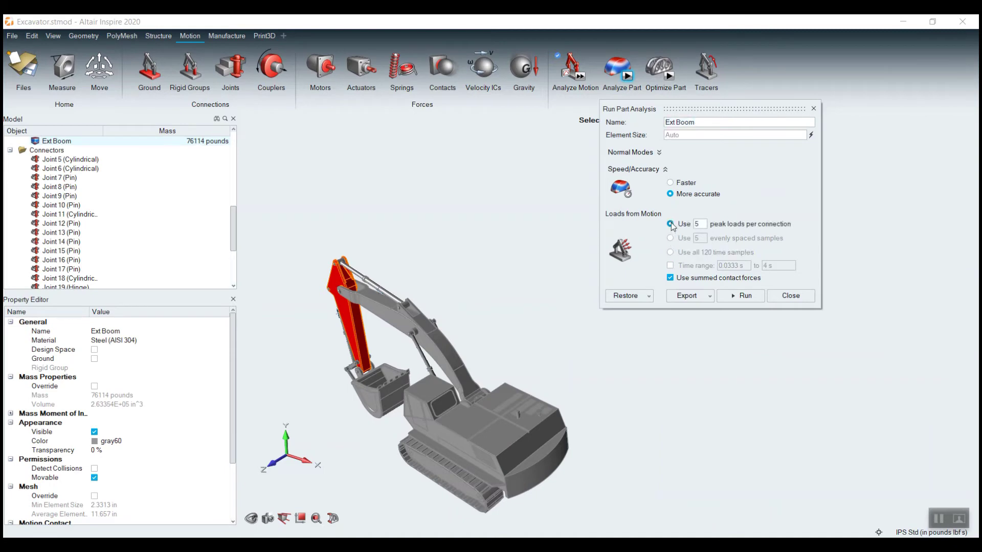
click(737, 296)
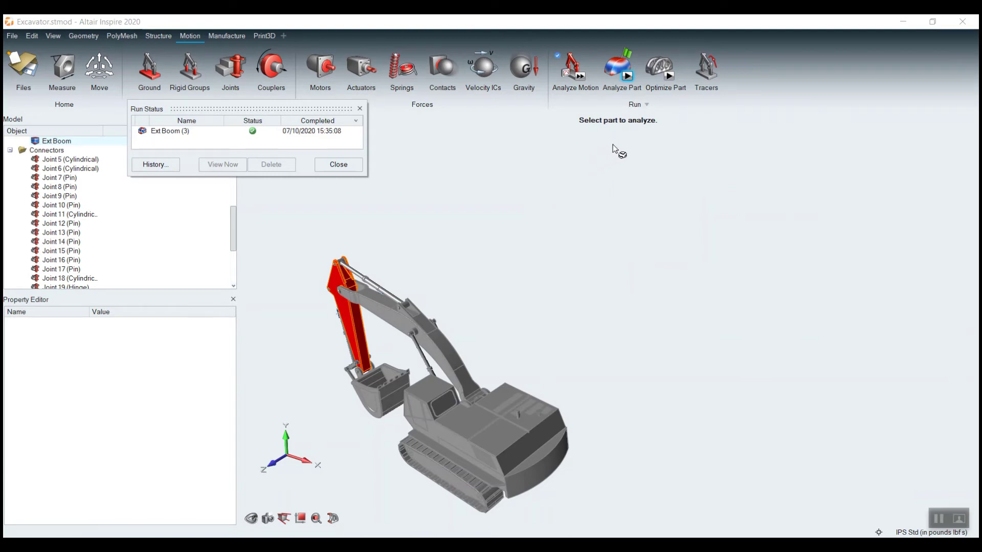
Step: Import the completed Ext Boom (3) run, showing von Mises stress peaking at 3.911e+04 lbf/in2
mouse_move(626, 73)
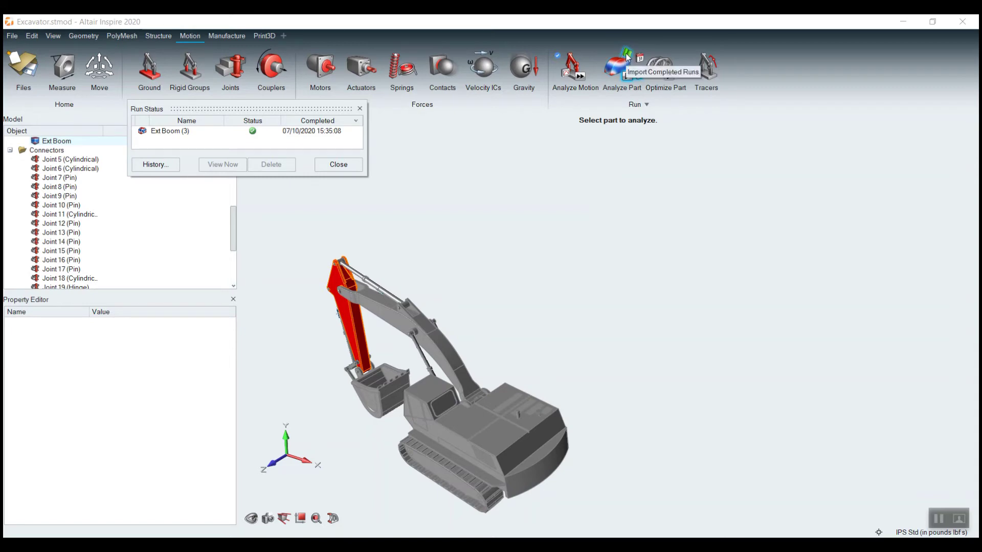
click(628, 57)
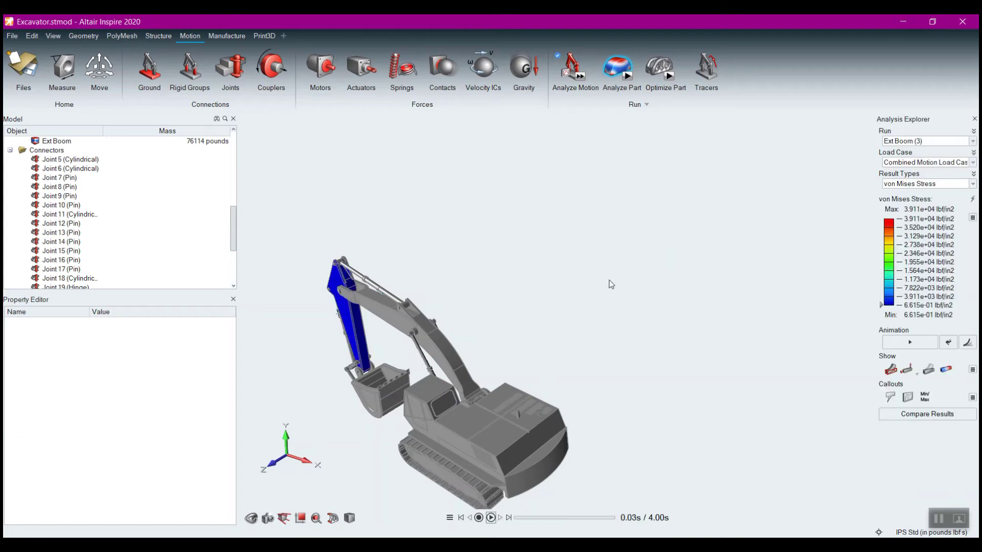
Step: Play the Ext Boom (3) stress animation and view the boom from several angles
click(910, 342)
mouse_move(576, 299)
right_down()
mouse_move(522, 285)
mouse_move(607, 287)
mouse_move(571, 295)
right_up()
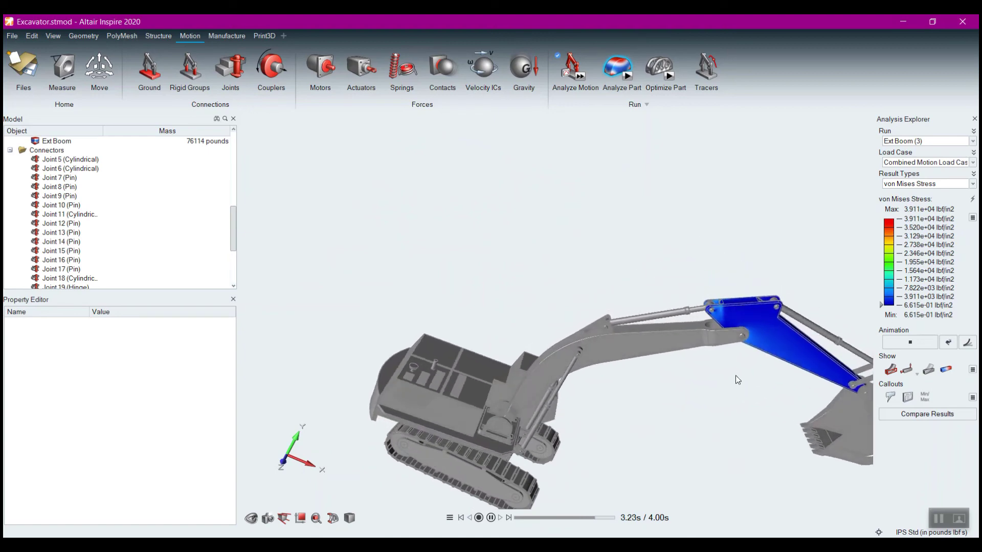
scroll(726, 385, up, 5)
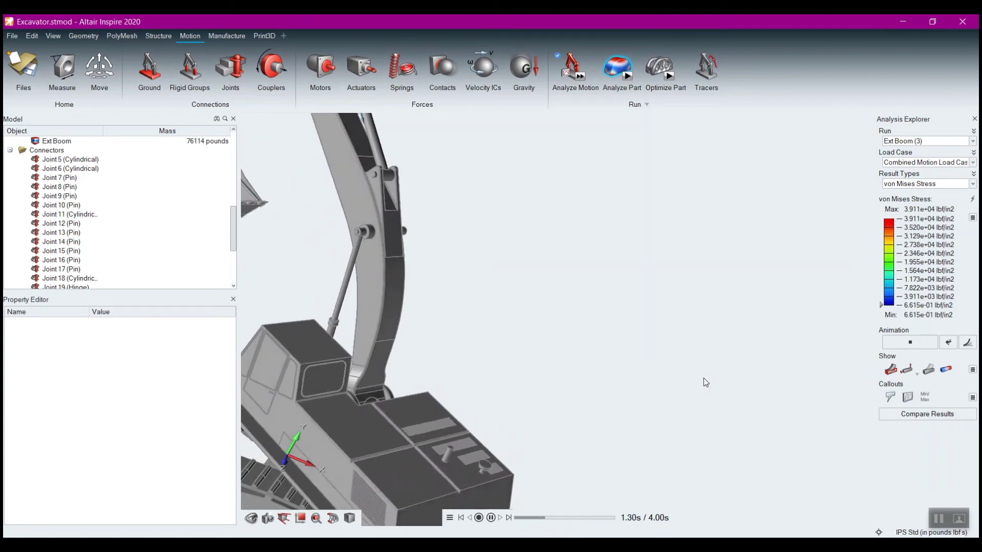
scroll(643, 351, down, 5)
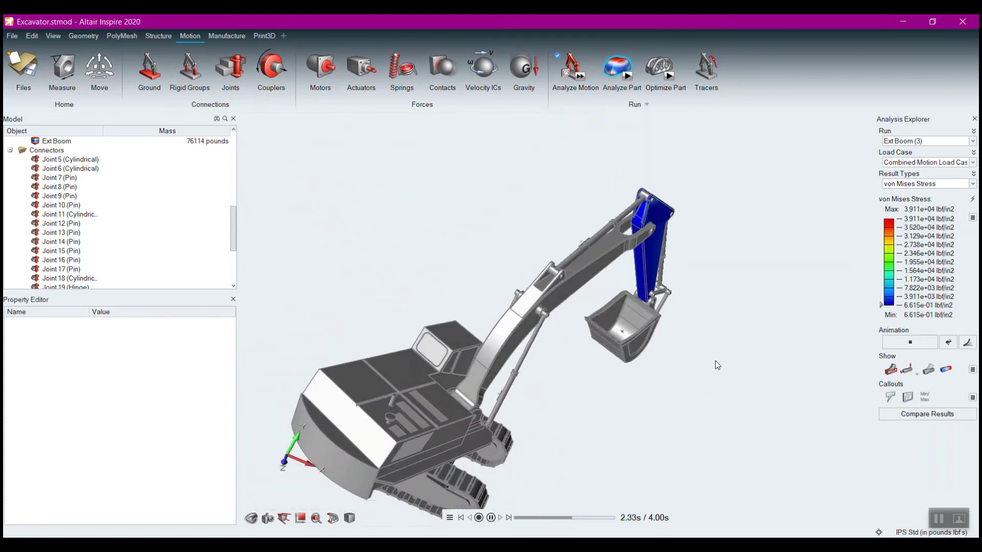
scroll(450, 219, up, 5)
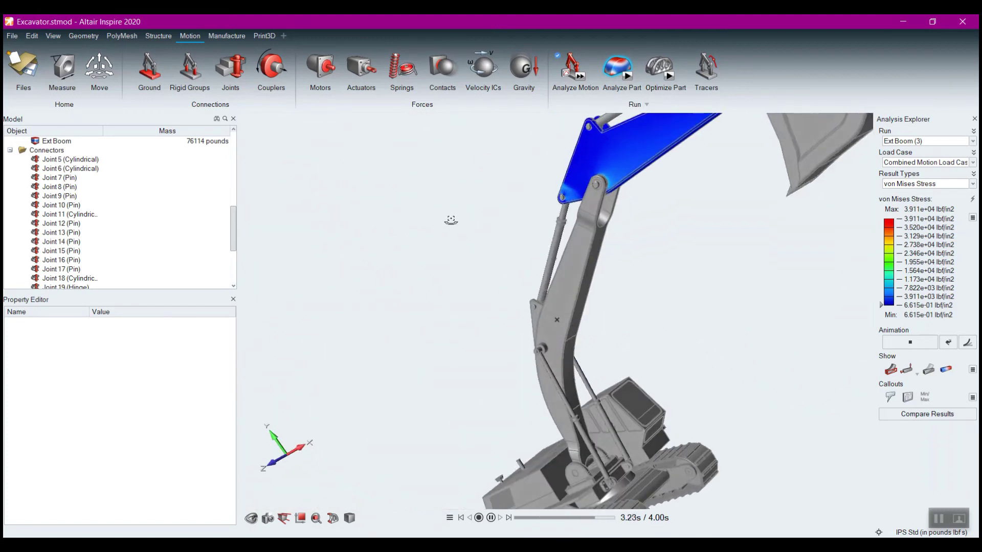
right_drag(460, 220, 586, 233)
right_drag(712, 394, 634, 376)
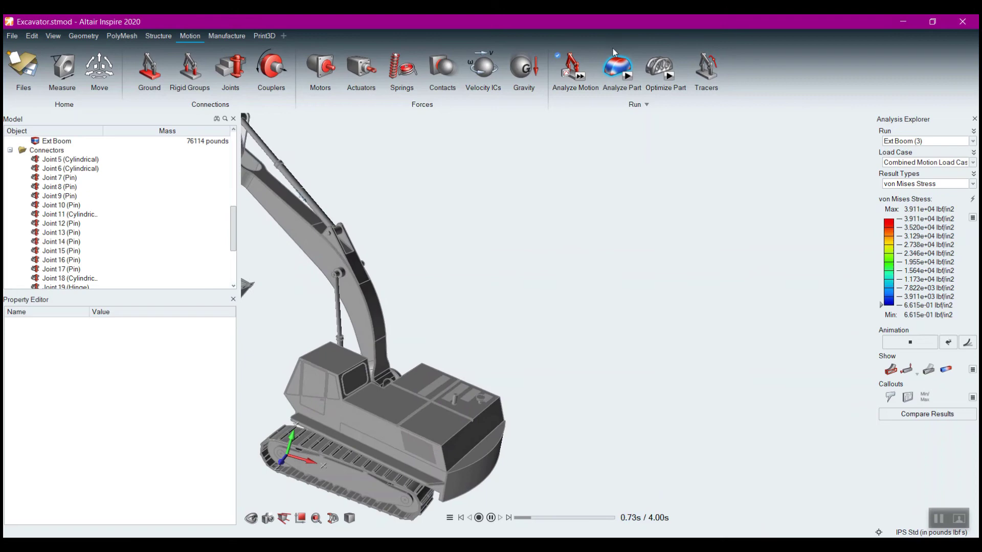
click(628, 78)
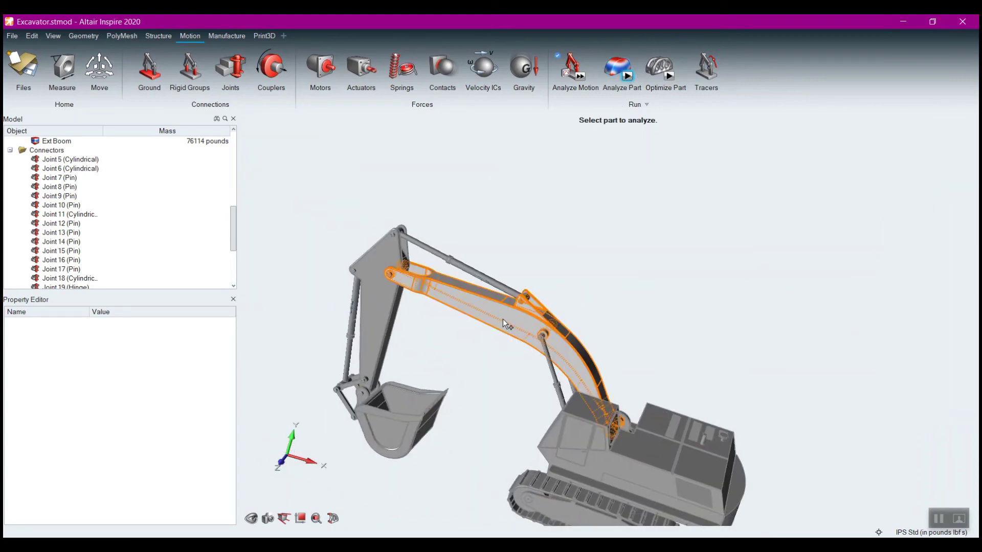
click(502, 318)
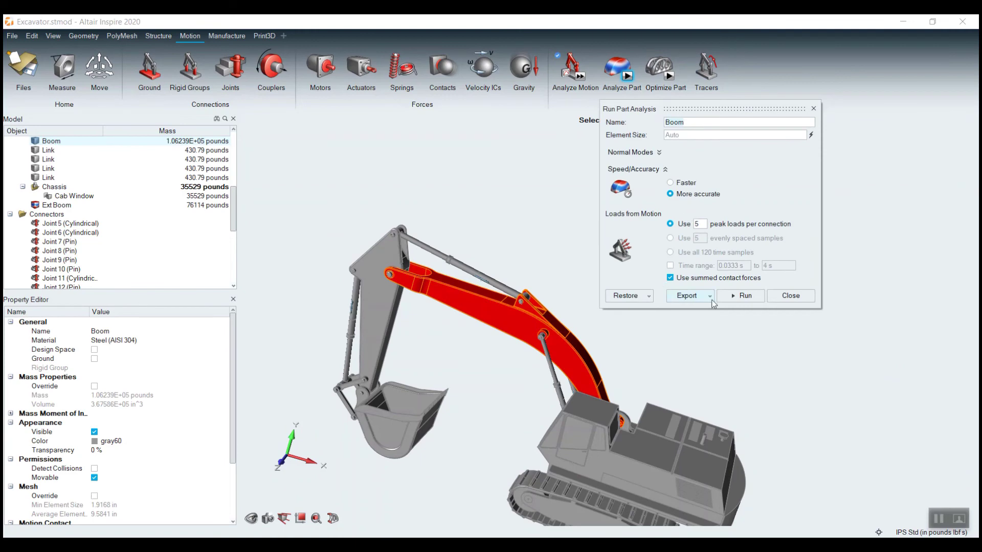
click(793, 299)
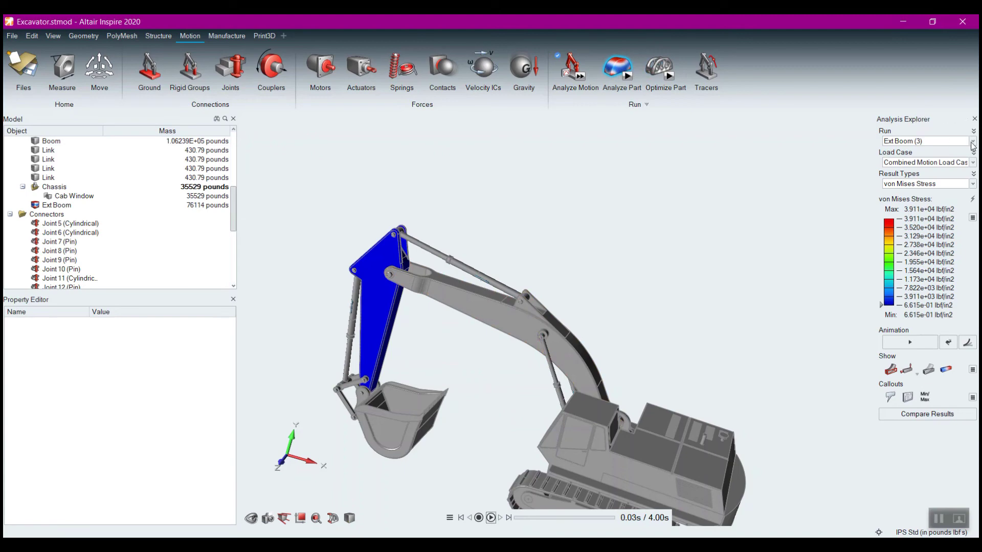
click(972, 141)
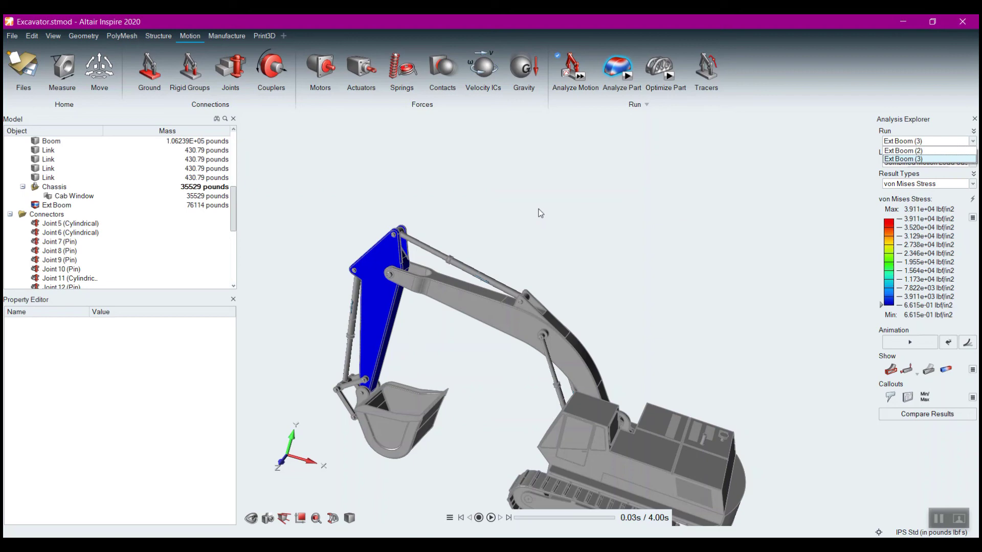
middle_drag(597, 256, 592, 218)
scroll(598, 246, up, 3)
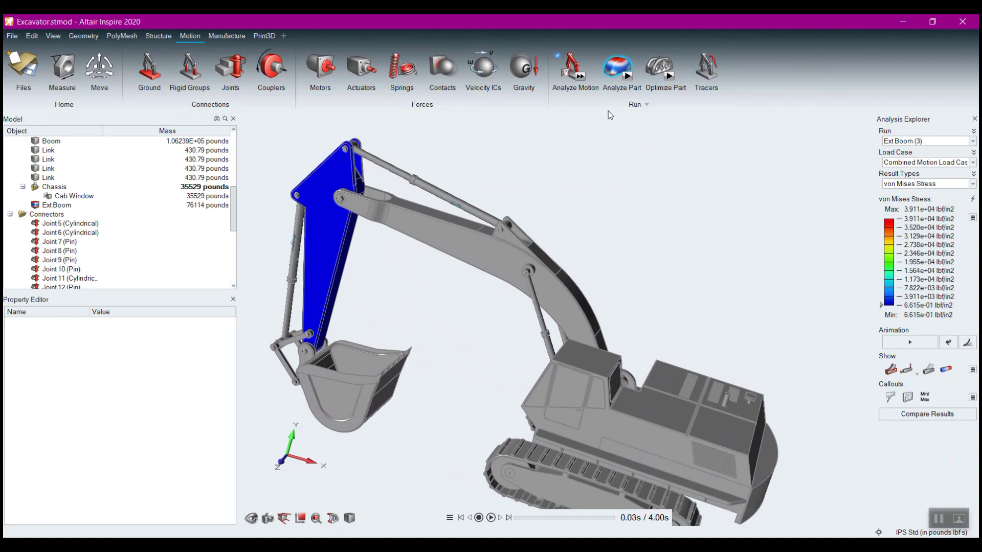
mouse_move(581, 96)
mouse_move(632, 81)
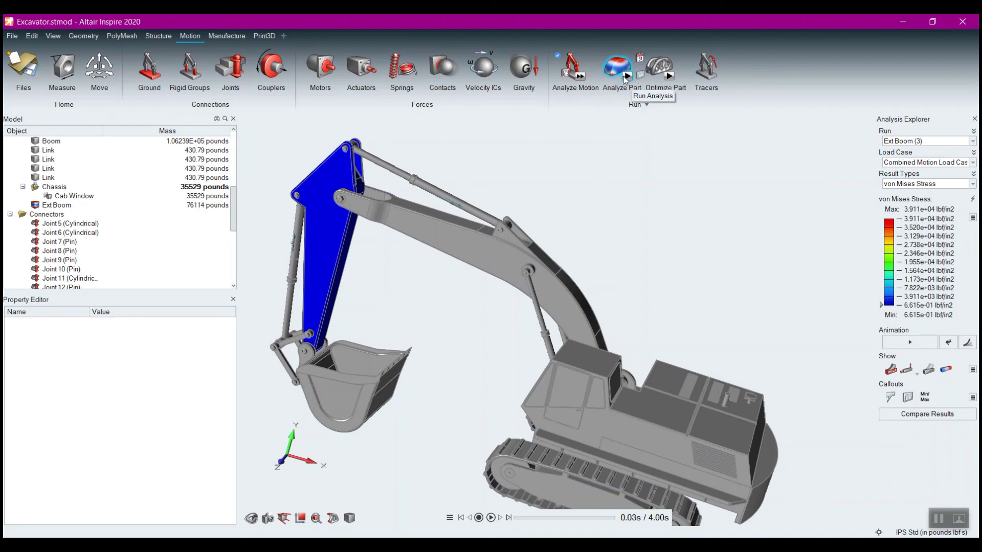